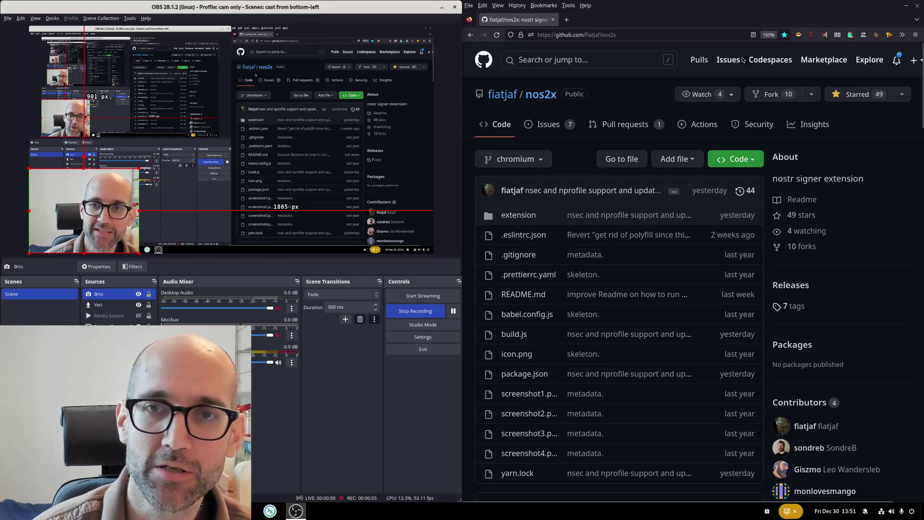
# Step: Maximize Firefox on the nos2x GitHub repository, scroll through its files, and bring up the main menu
pyautogui.doubleClick(892, 13)
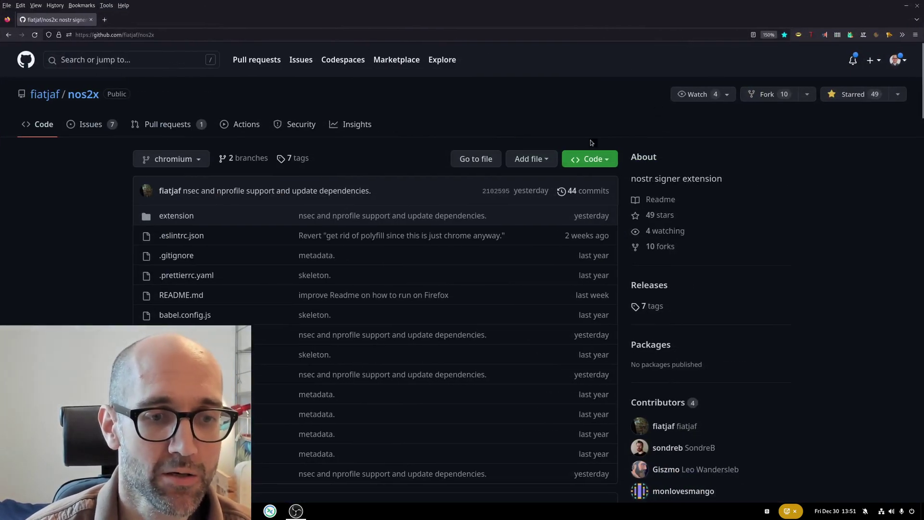
pyautogui.scroll(-3, 346, 272)
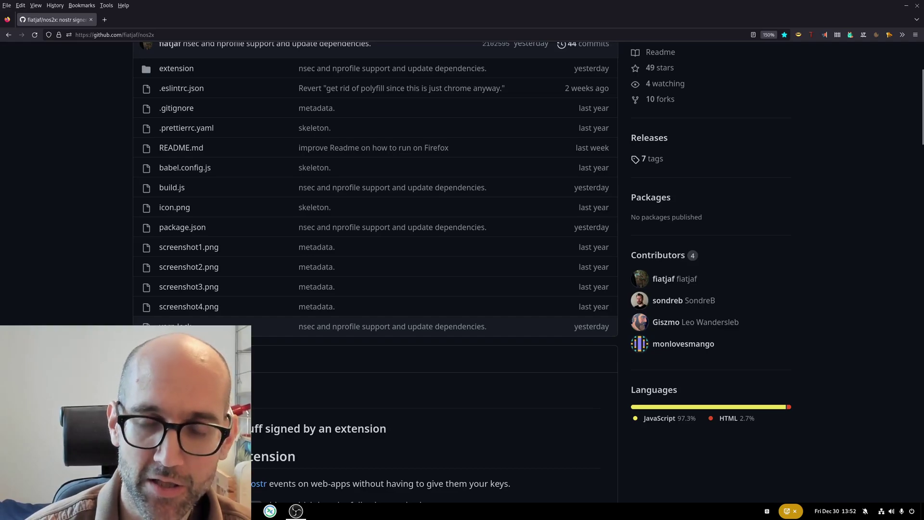
pyautogui.scroll(3, 20, 152)
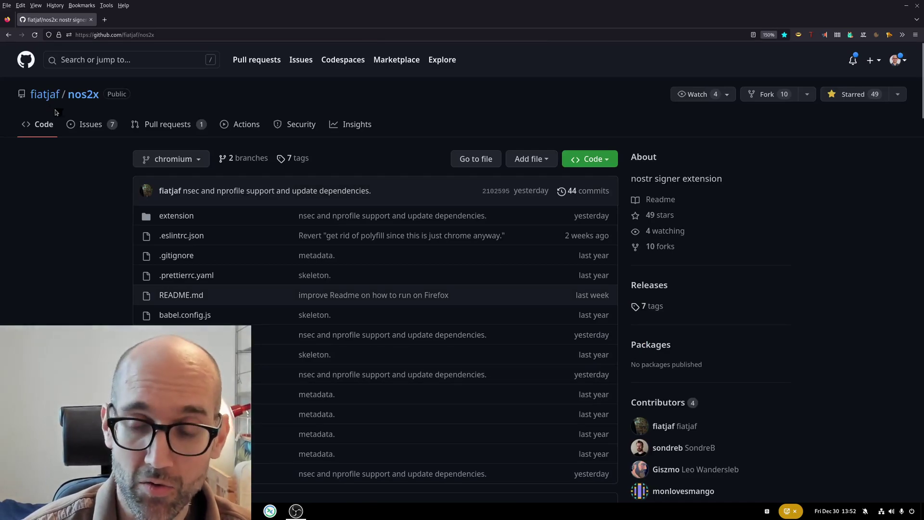
pyautogui.scroll(-5, 107, 128)
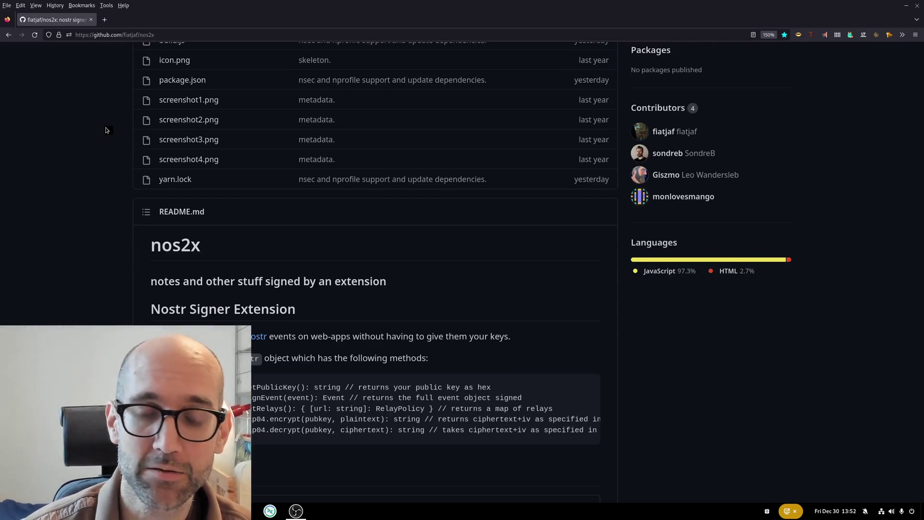
pyautogui.scroll(5, 106, 130)
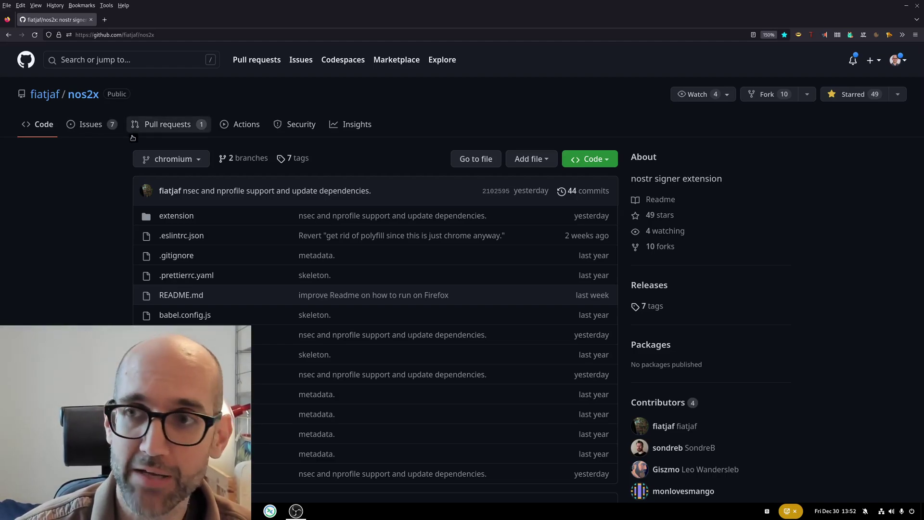
pyautogui.click(915, 35)
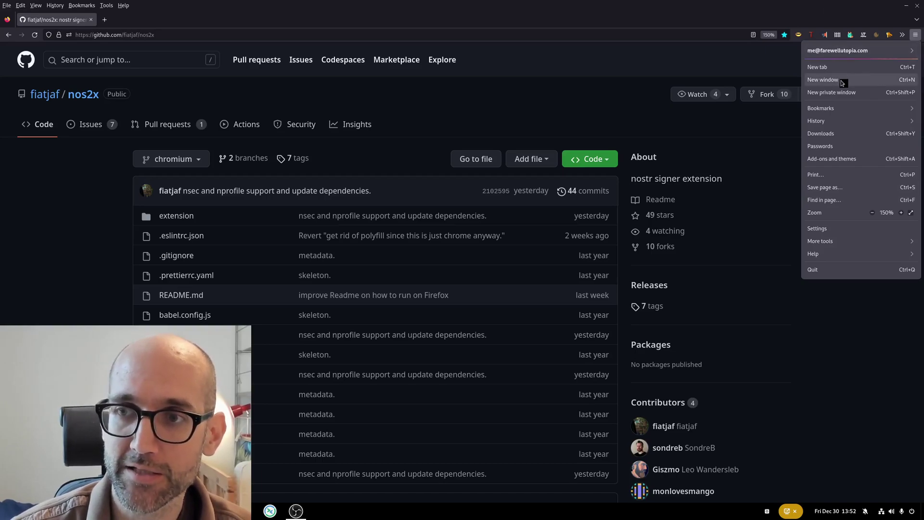
# Step: Load nostr.rocks in a new private window, reaching its Initial Key Setup dialog
pyautogui.click(856, 100)
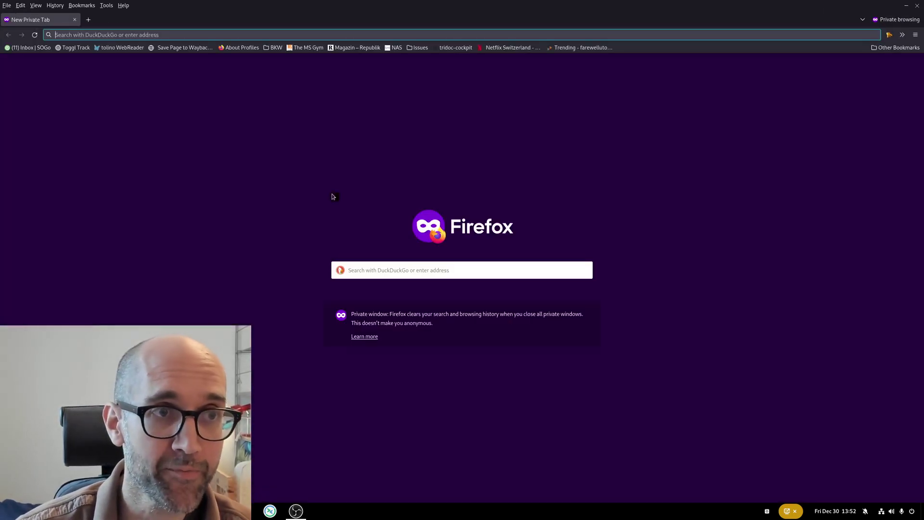
pyautogui.write('nostr.rocks/')
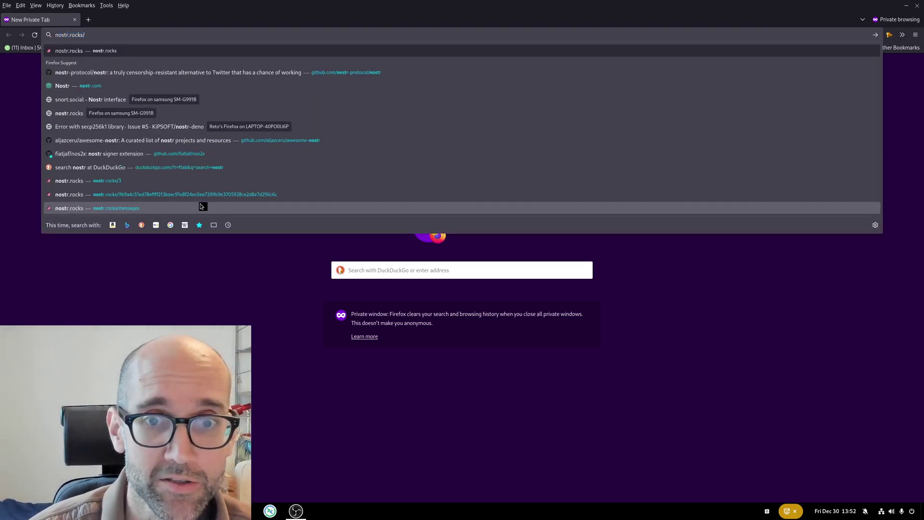
pyautogui.press('Return')
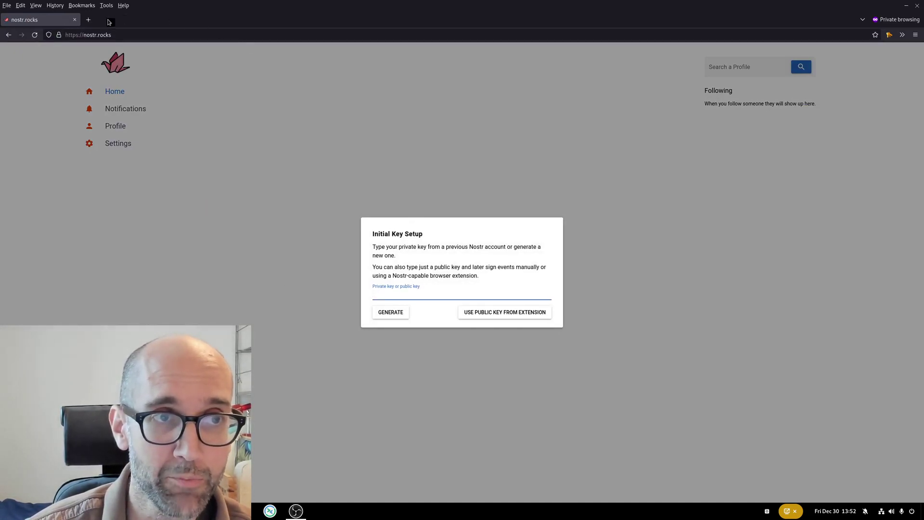
# Step: Load snort.social in a second private tab alongside nostr.rocks
pyautogui.click(87, 20)
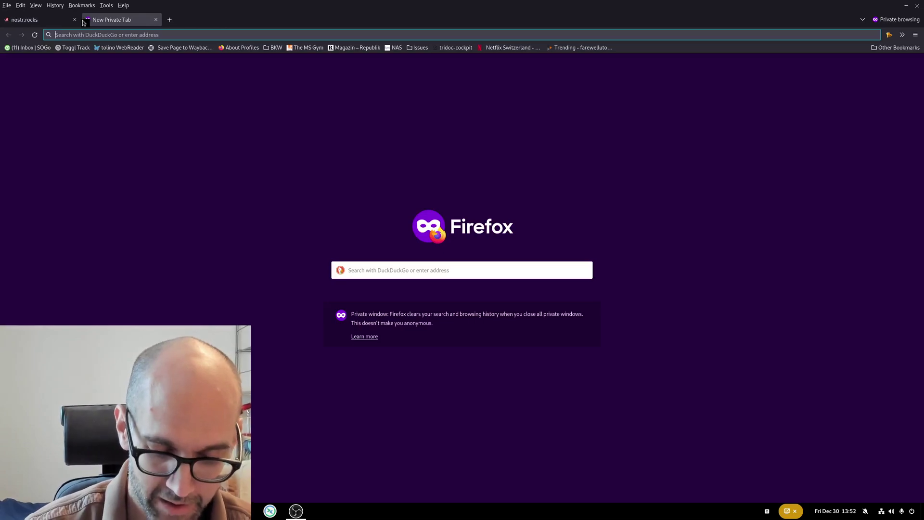
pyautogui.write('sno')
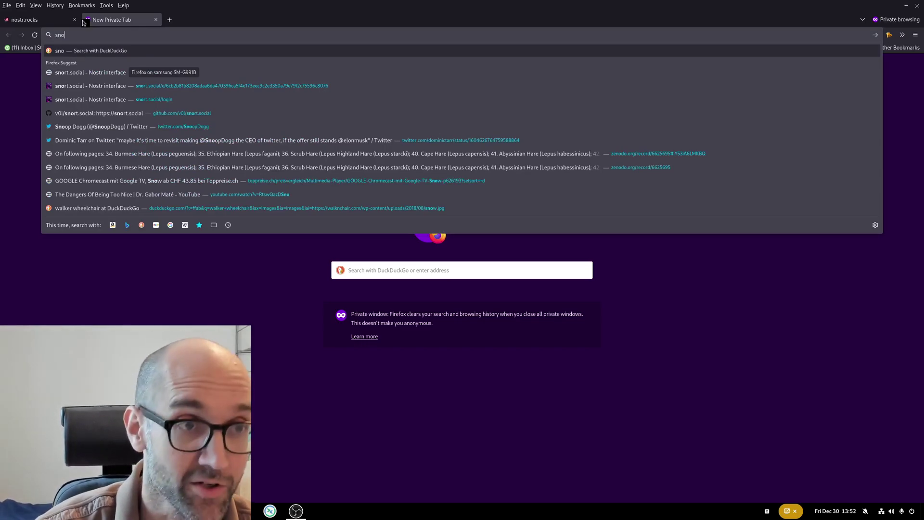
pyautogui.write('rt.')
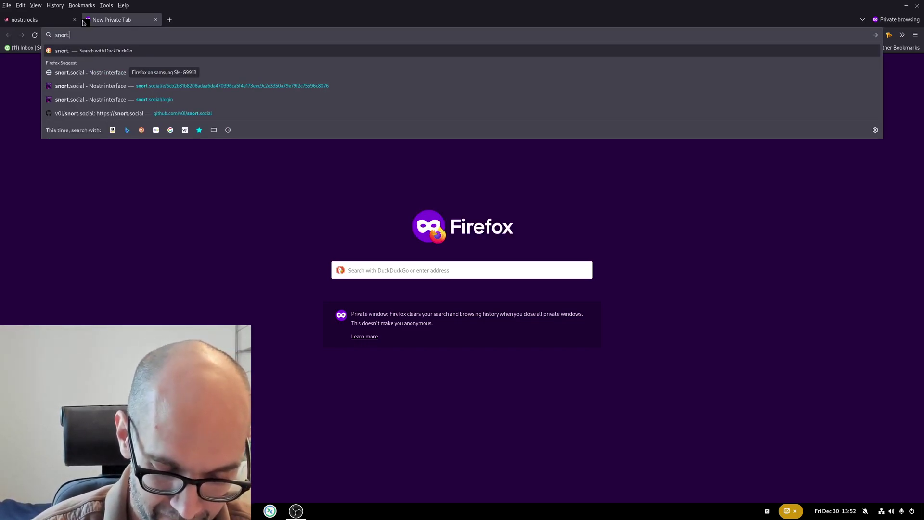
pyautogui.write('social')
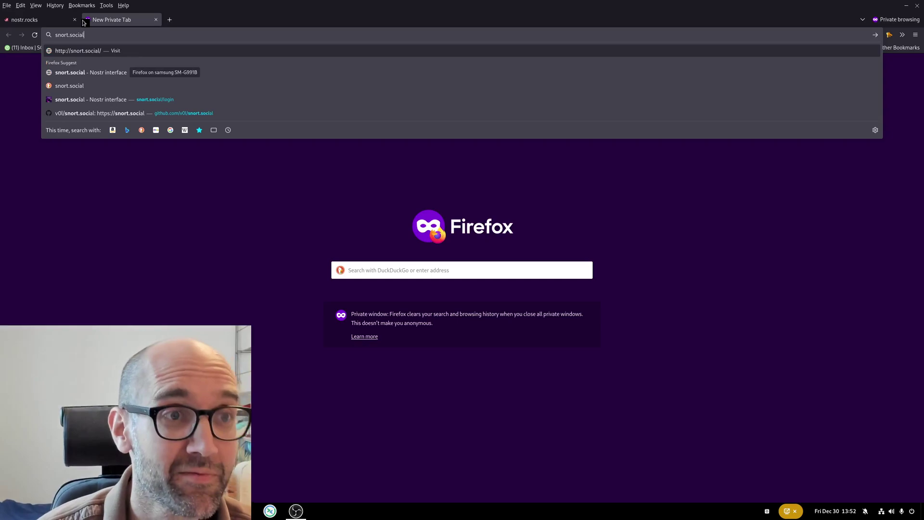
pyautogui.press('Return')
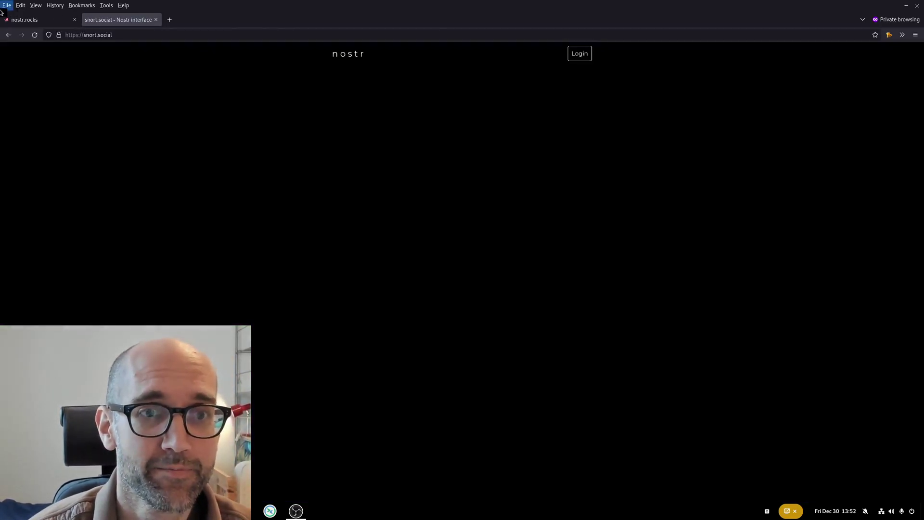
pyautogui.moveTo(0, 0)
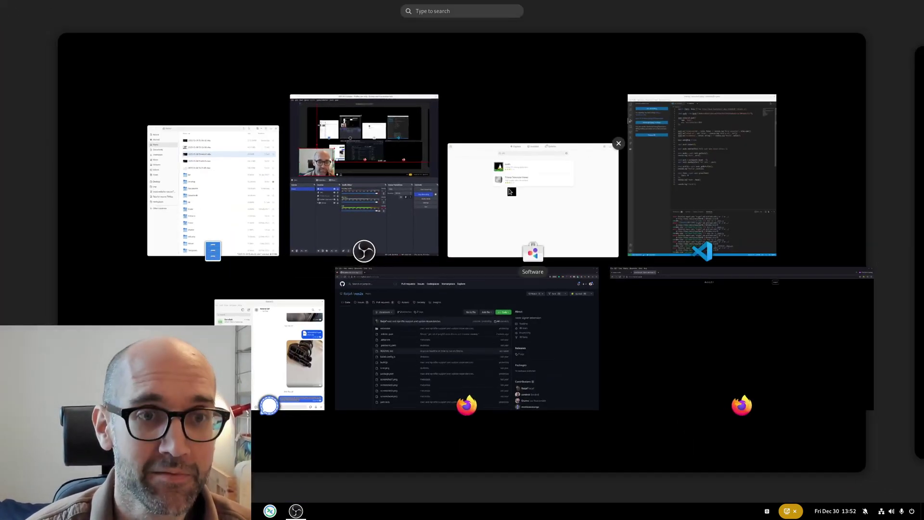
pyautogui.press('Escape')
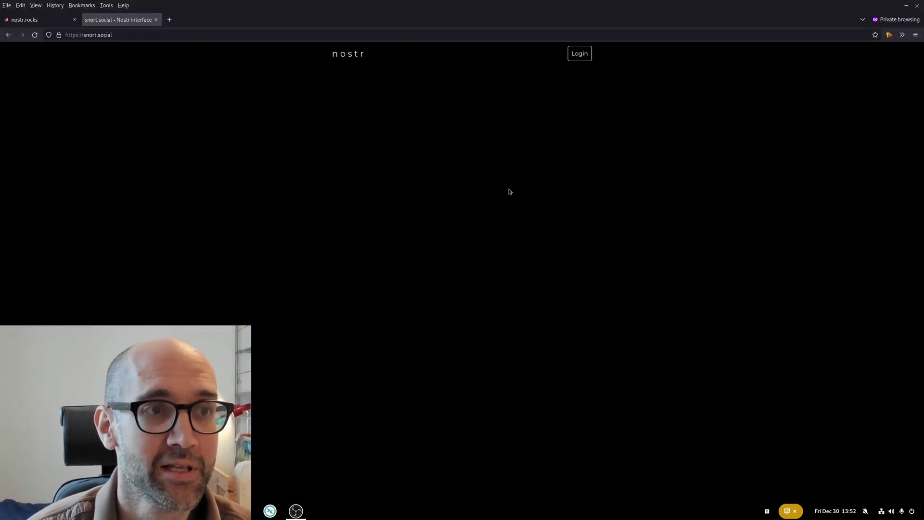
# Step: Return to the nostr.rocks tab and focus the 'Private key or public key' field
pyautogui.click(44, 27)
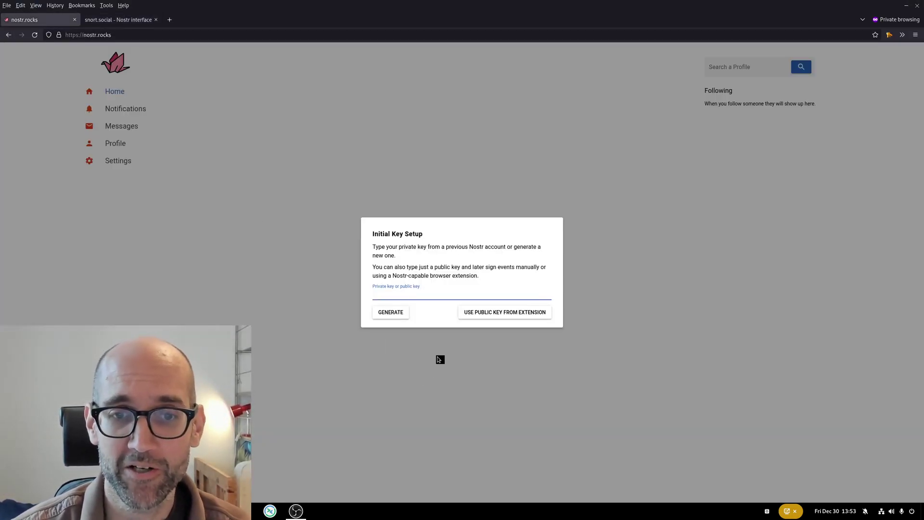
pyautogui.click(456, 292)
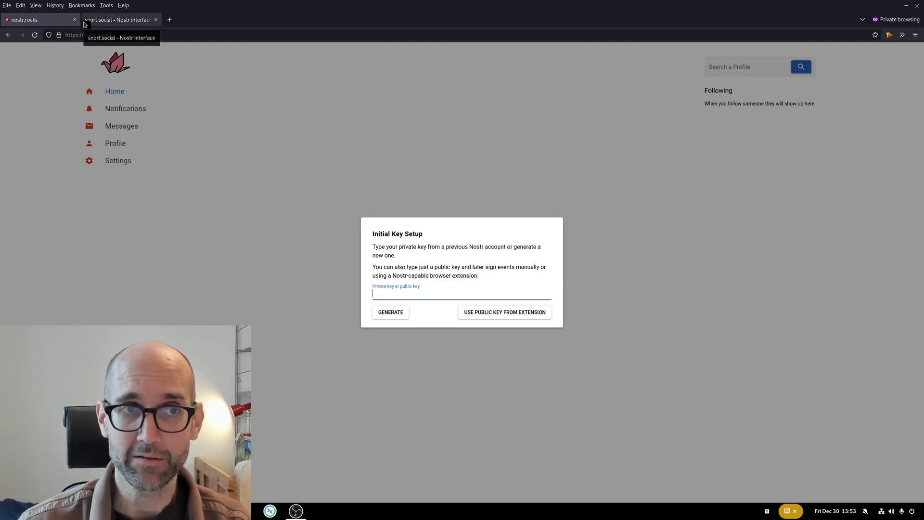
pyautogui.click(116, 20)
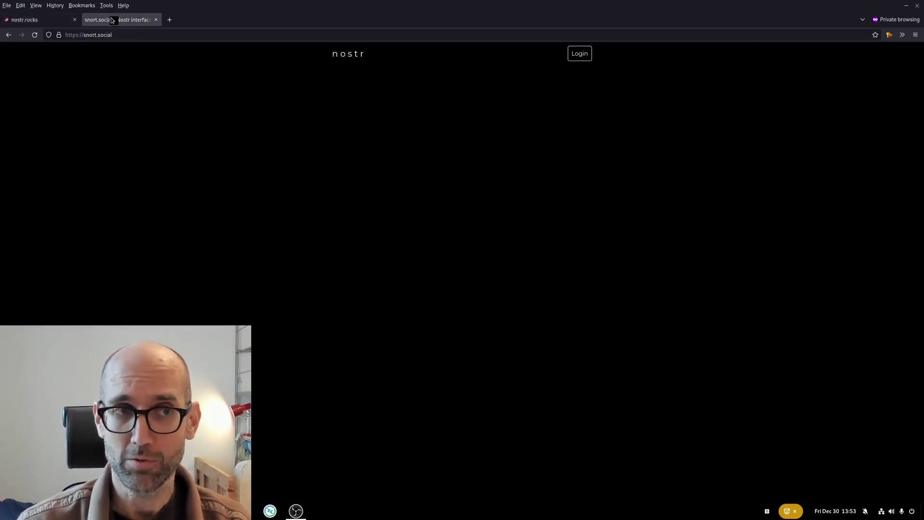
pyautogui.click(46, 23)
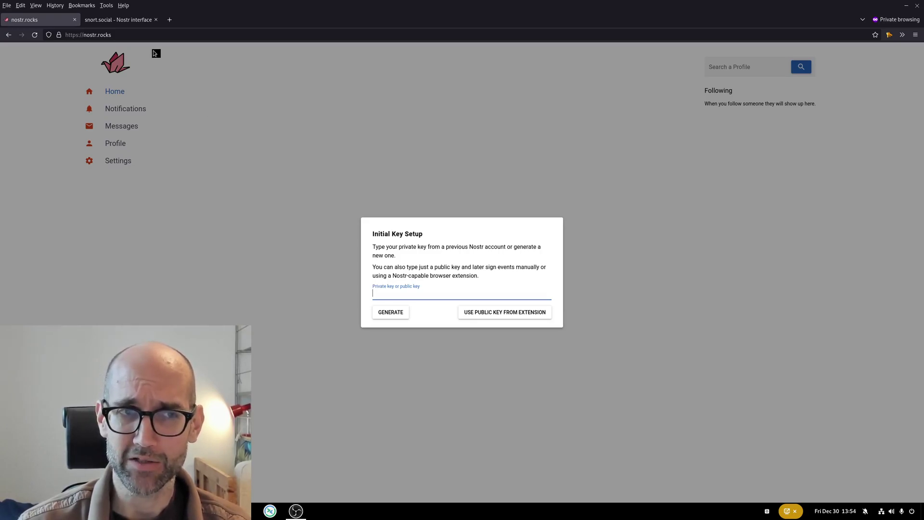
pyautogui.doubleClick(123, 37)
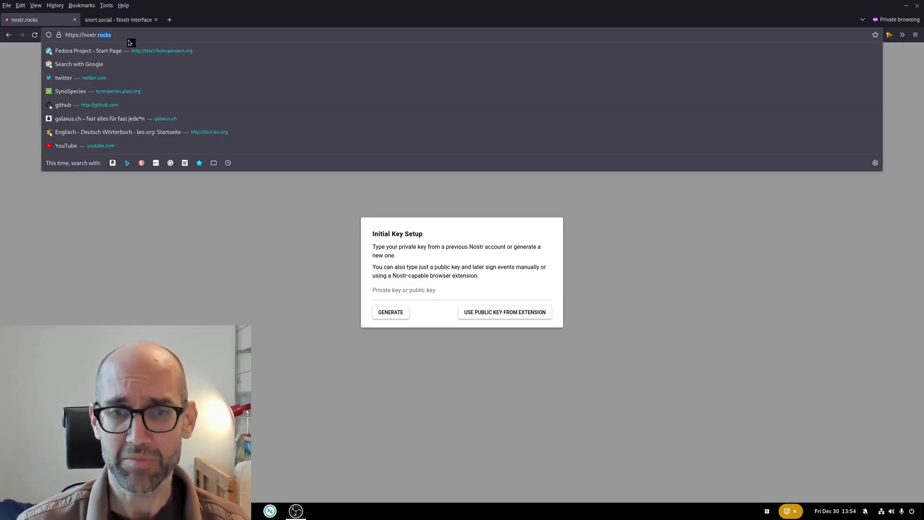
pyautogui.press('Escape')
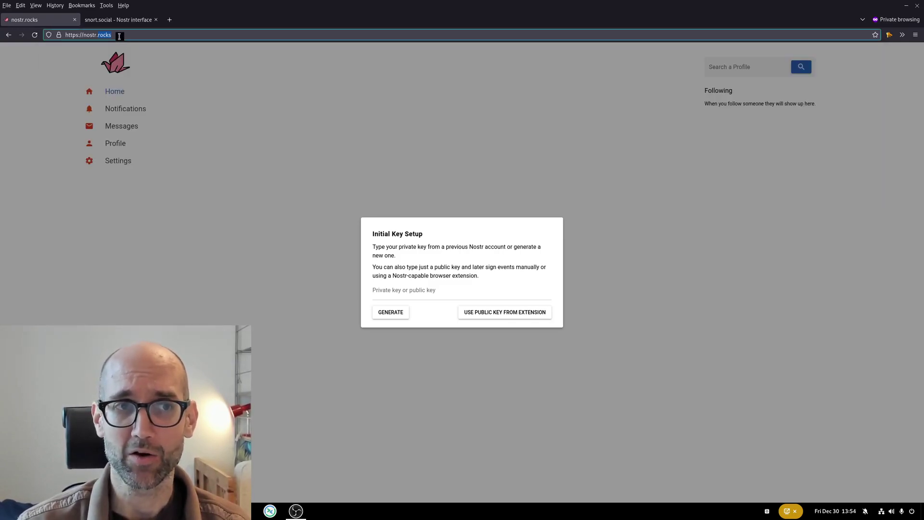
pyautogui.click(120, 36)
pyautogui.moveTo(119, 37); pyautogui.dragTo(73, 37)
pyautogui.press('Escape')
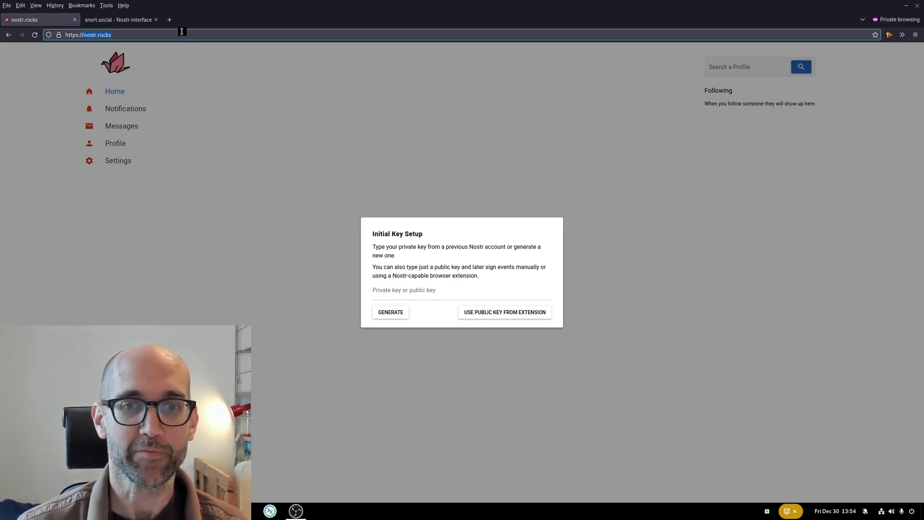
pyautogui.click(100, 20)
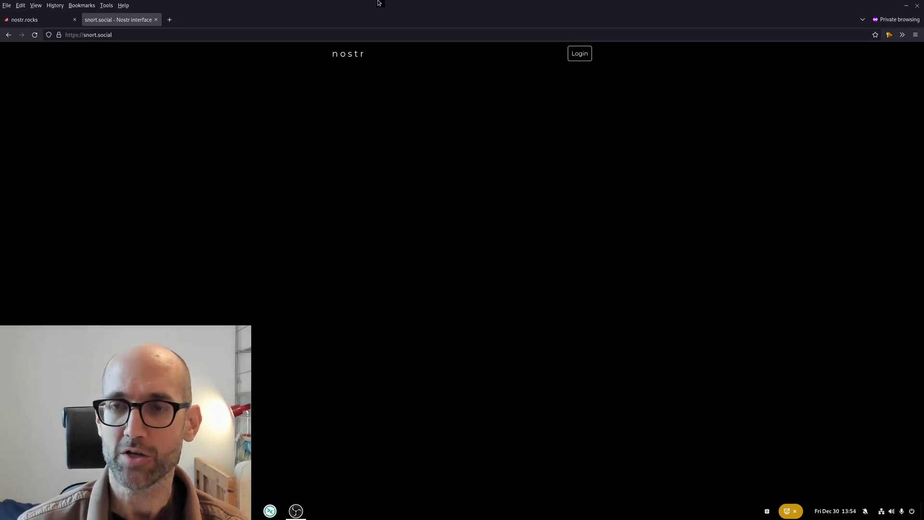
pyautogui.click(33, 20)
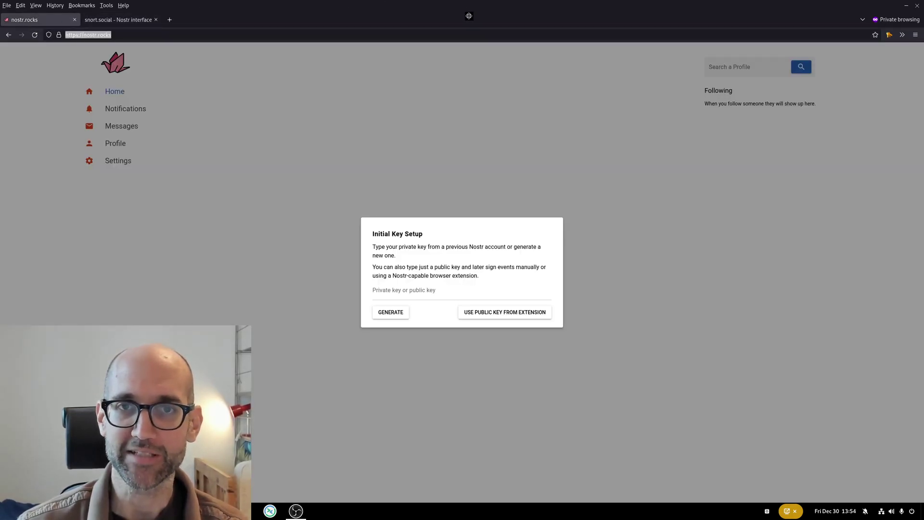
# Step: Restore the private window to a smaller size and request the public key from nos2x
pyautogui.press('super+Right')
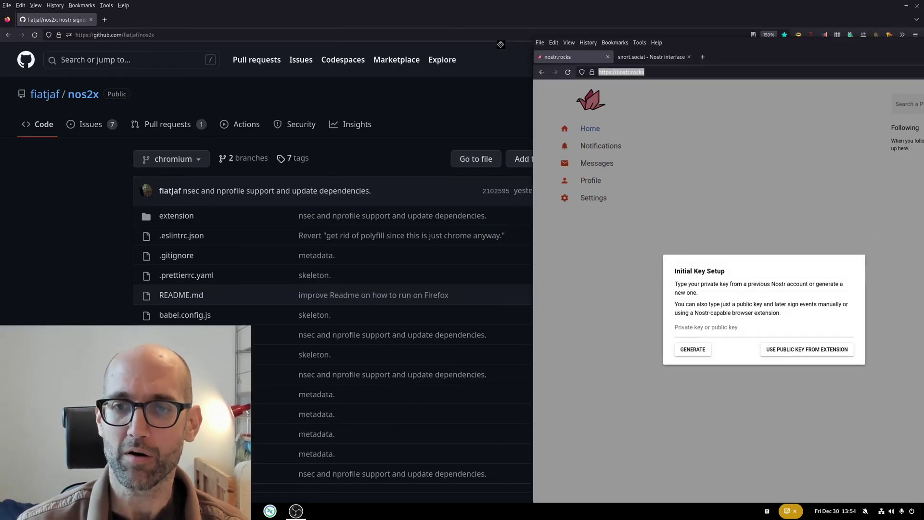
pyautogui.press('super+Down')
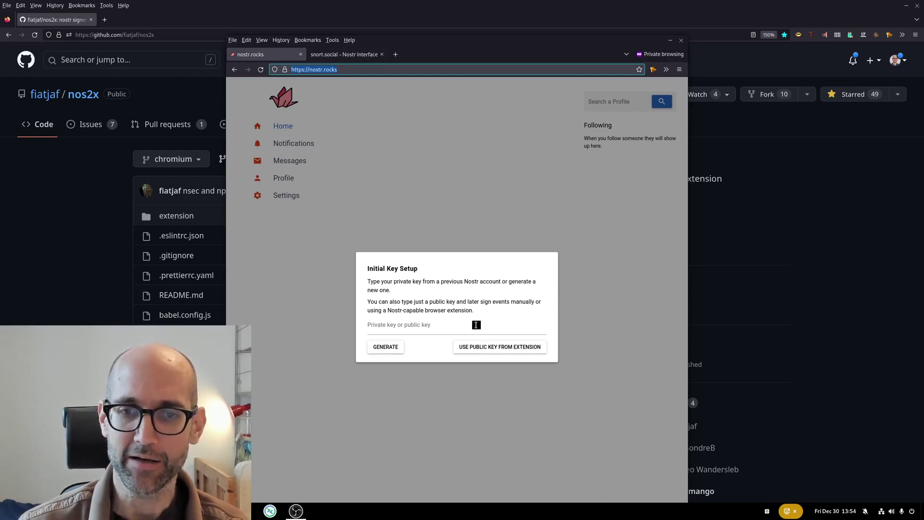
pyautogui.click(491, 346)
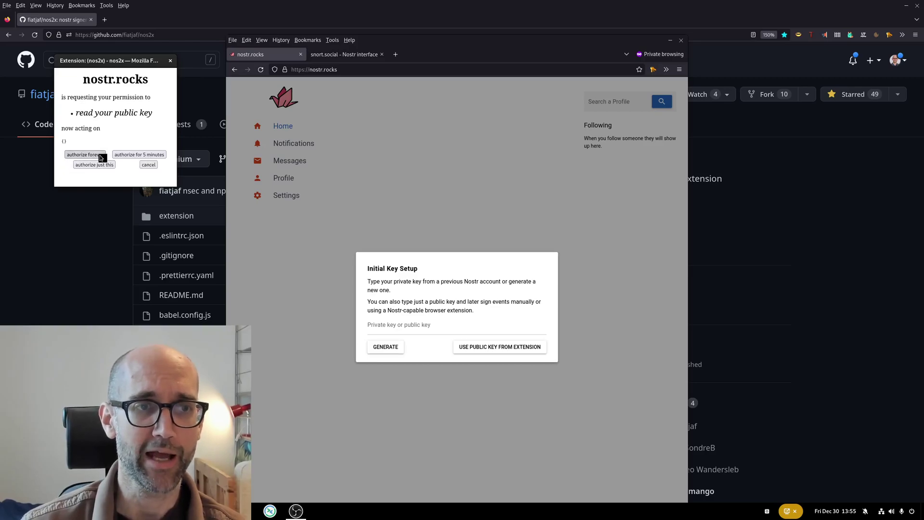
# Step: Authorize nostr.rocks forever in nos2x, proceed past the key dialogs, and land on Home
pyautogui.click(84, 155)
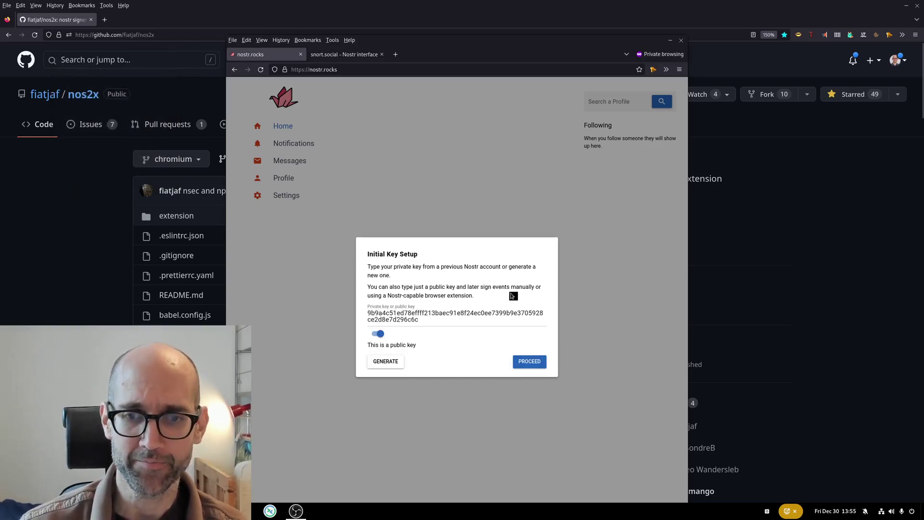
pyautogui.click(541, 361)
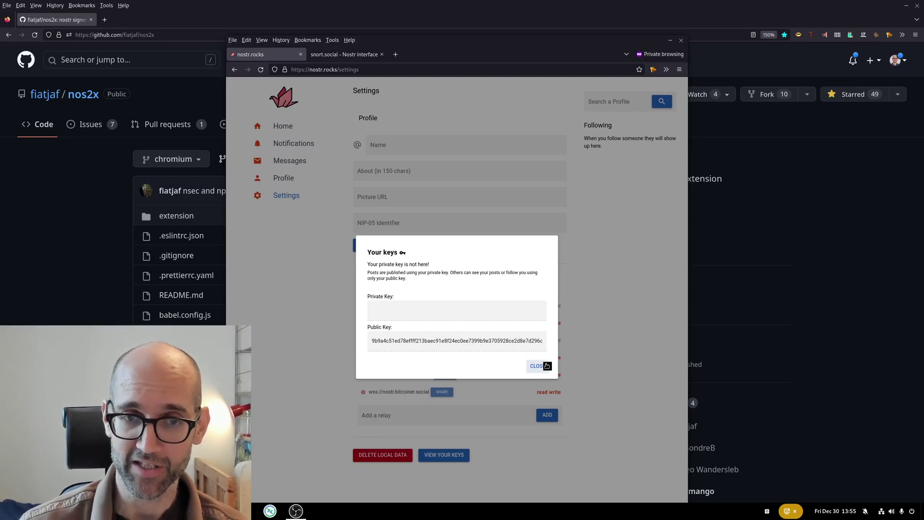
pyautogui.click(546, 366)
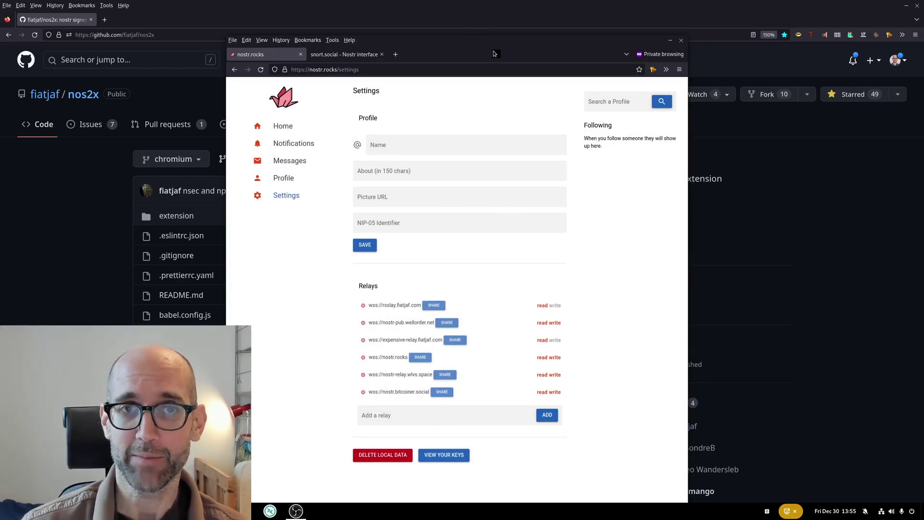
pyautogui.moveTo(493, 53); pyautogui.dragTo(494, 33)
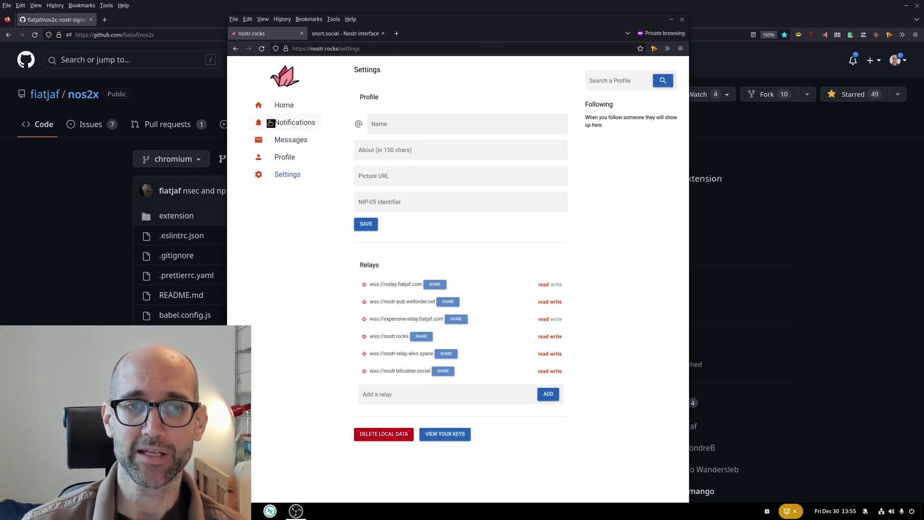
pyautogui.click(271, 123)
pyautogui.click(283, 106)
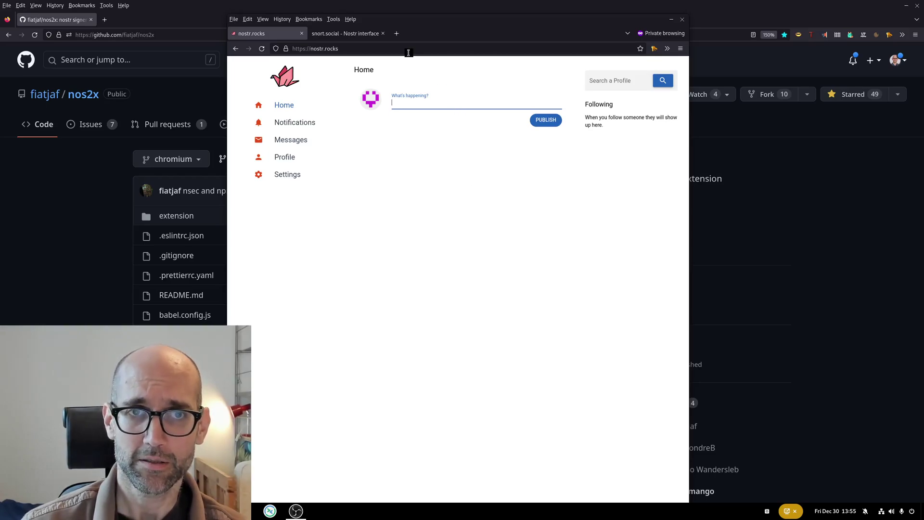
# Step: On snort.social, choose Login with Extension (NIP-07) from the login page
pyautogui.click(370, 35)
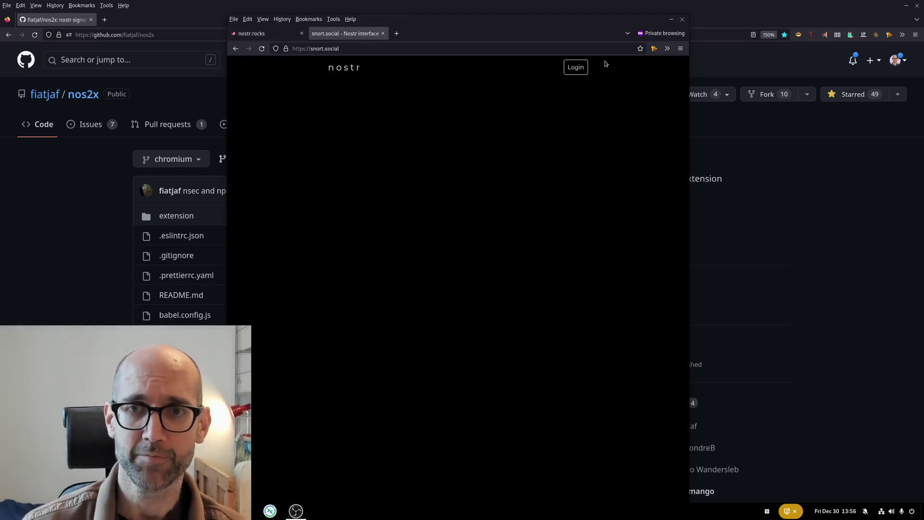
pyautogui.click(577, 67)
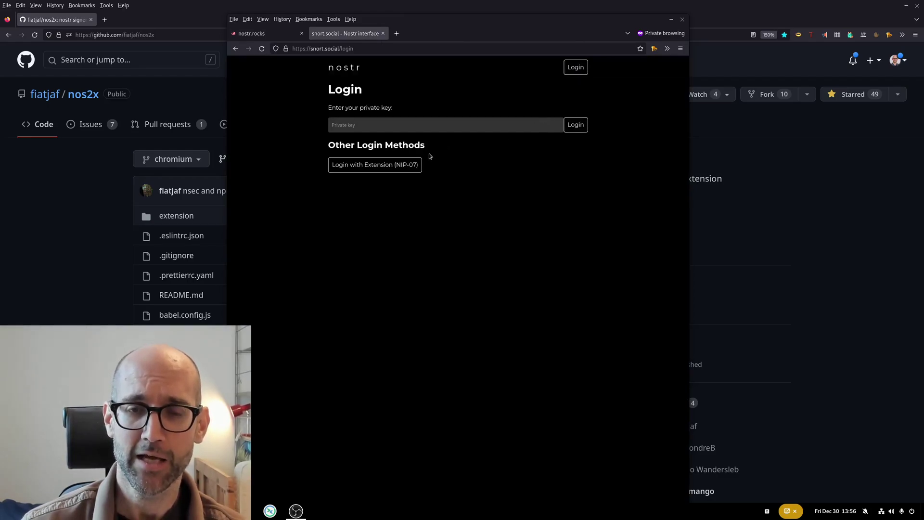
pyautogui.click(391, 169)
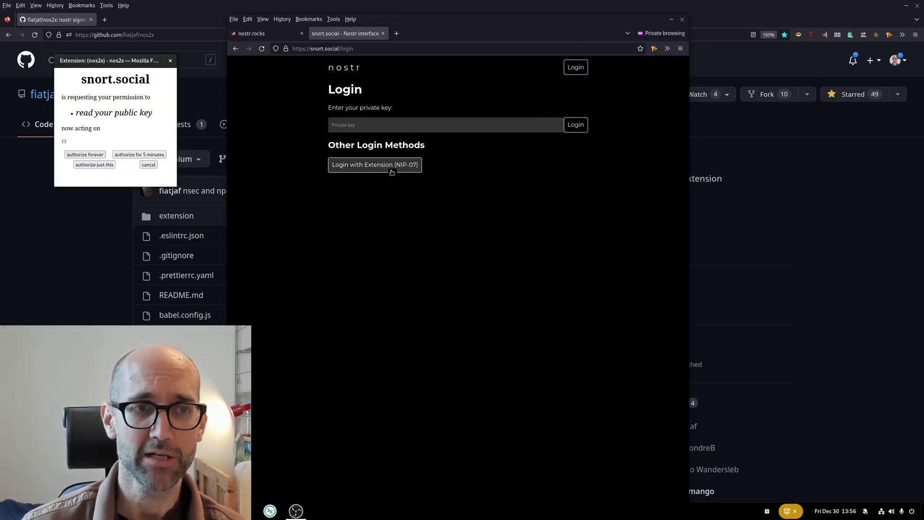
# Step: Permanently allow snort.social to read the public key in nos2x and browse the feed
pyautogui.click(95, 157)
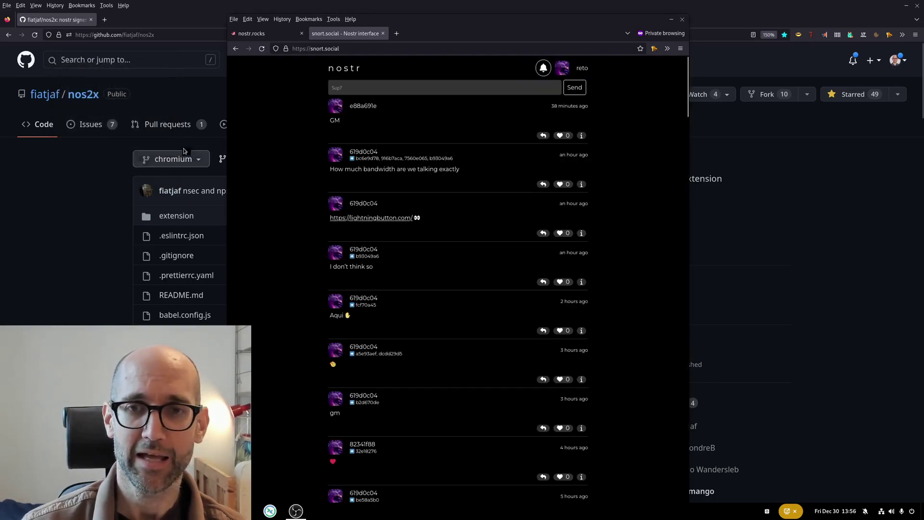
pyautogui.scroll(-1, 480, 109)
pyautogui.scroll(-10, 480, 108)
pyautogui.scroll(11, 480, 108)
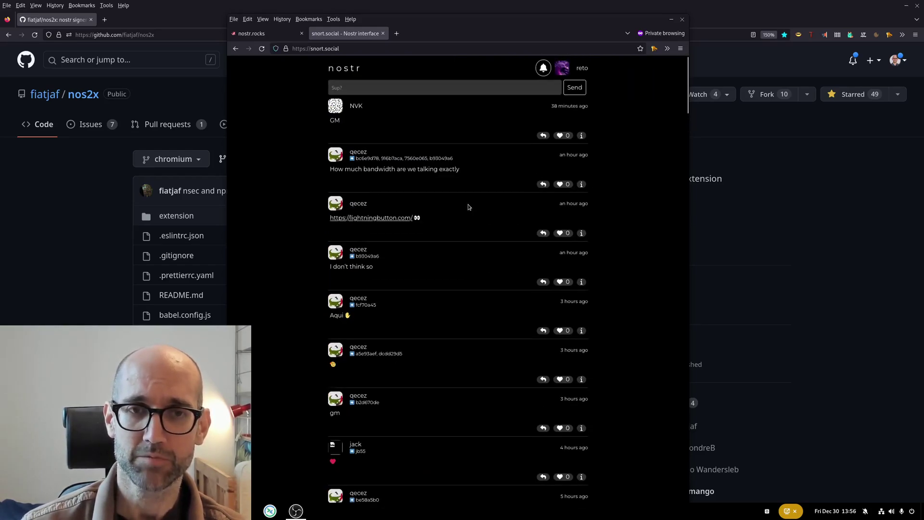
# Step: Write the note "publish this!" in the Sup? box and send it
pyautogui.click(402, 88)
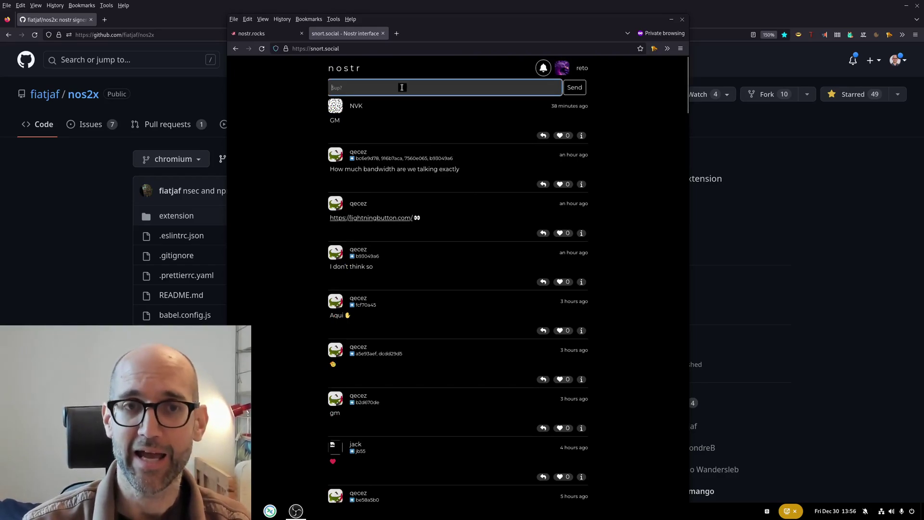
pyautogui.write('z')
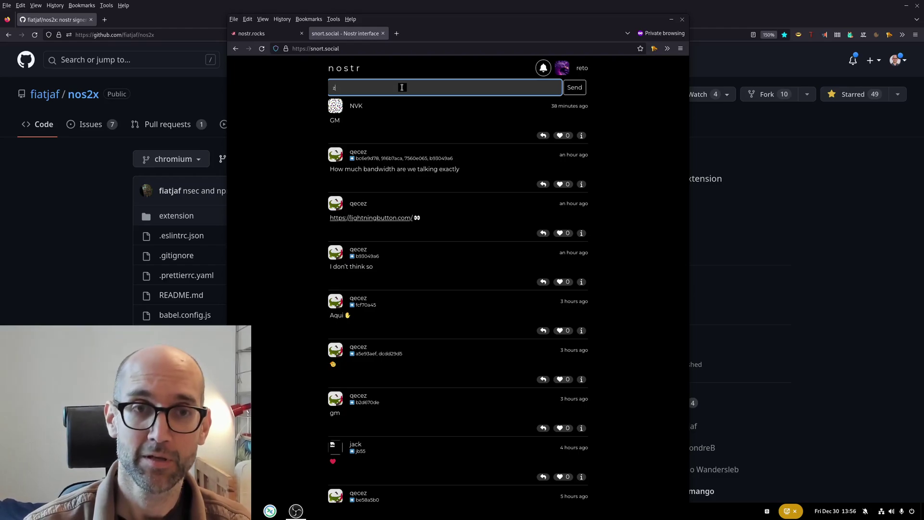
pyautogui.write('publish this')
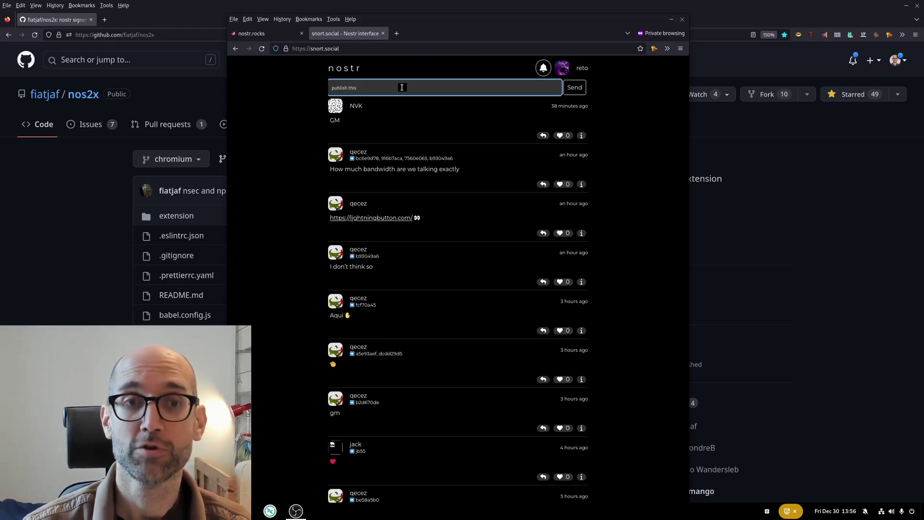
pyautogui.write('!')
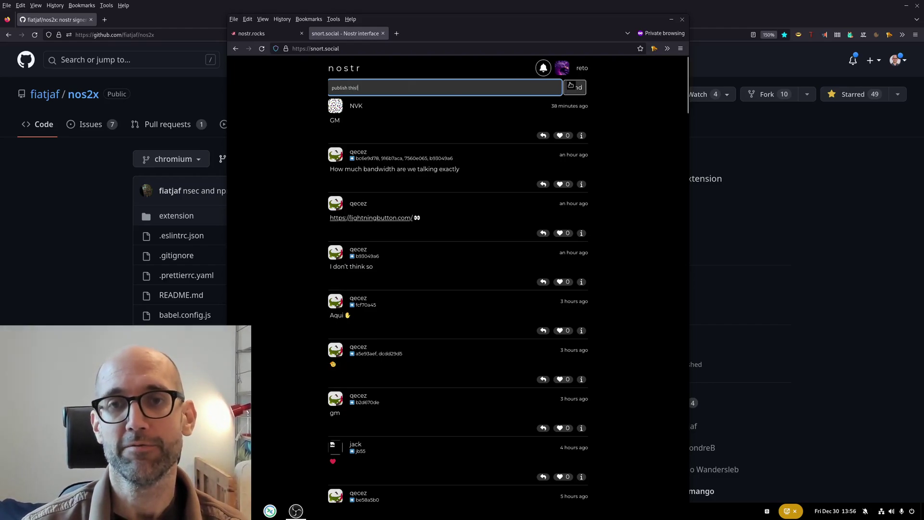
pyautogui.click(572, 85)
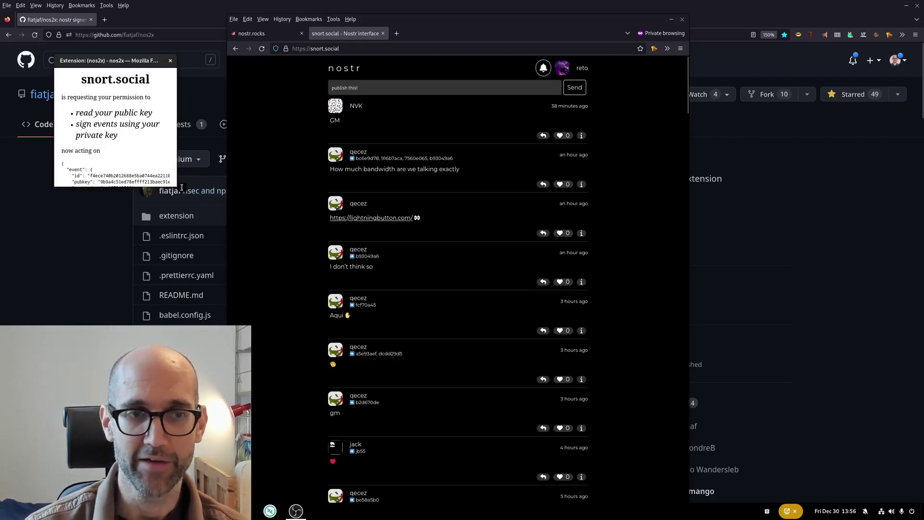
# Step: Enlarge the nos2x signing popup, inspect the event JSON, then authorize it to close
pyautogui.moveTo(178, 186); pyautogui.dragTo(322, 285)
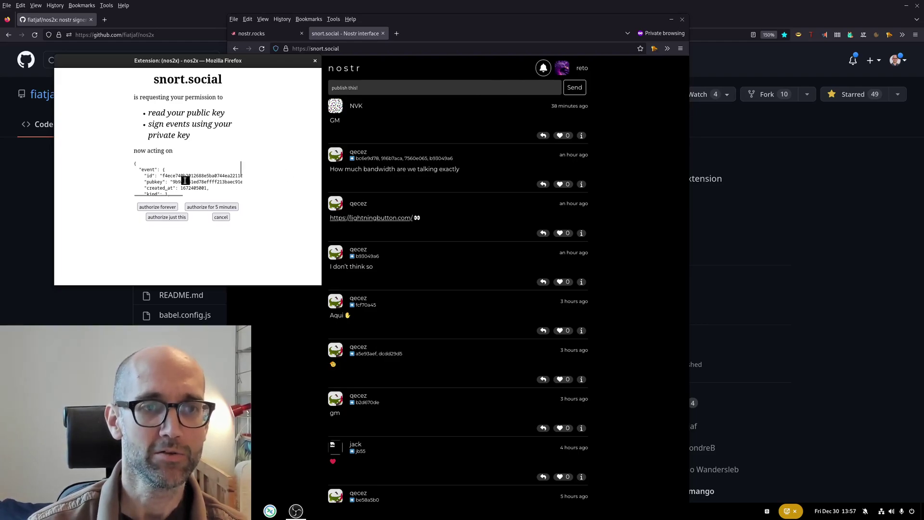
pyautogui.moveTo(185, 182); pyautogui.dragTo(92, 193)
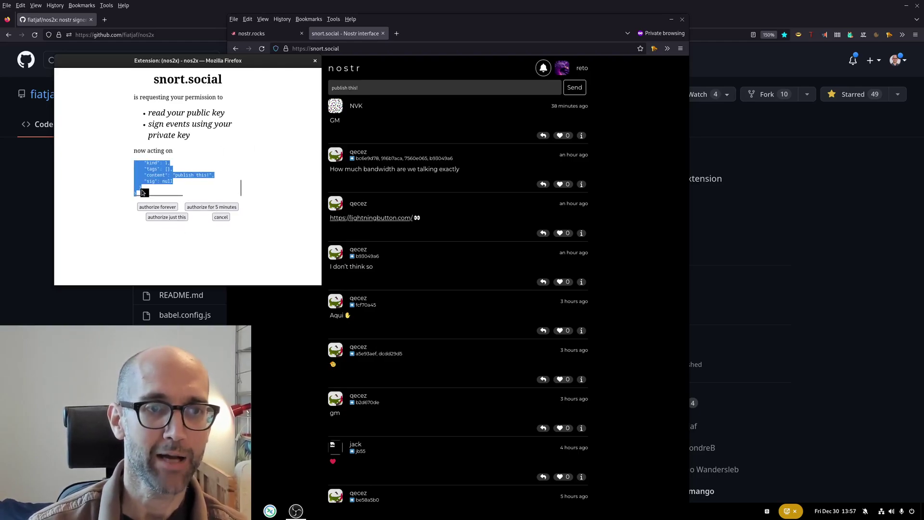
pyautogui.click(222, 173)
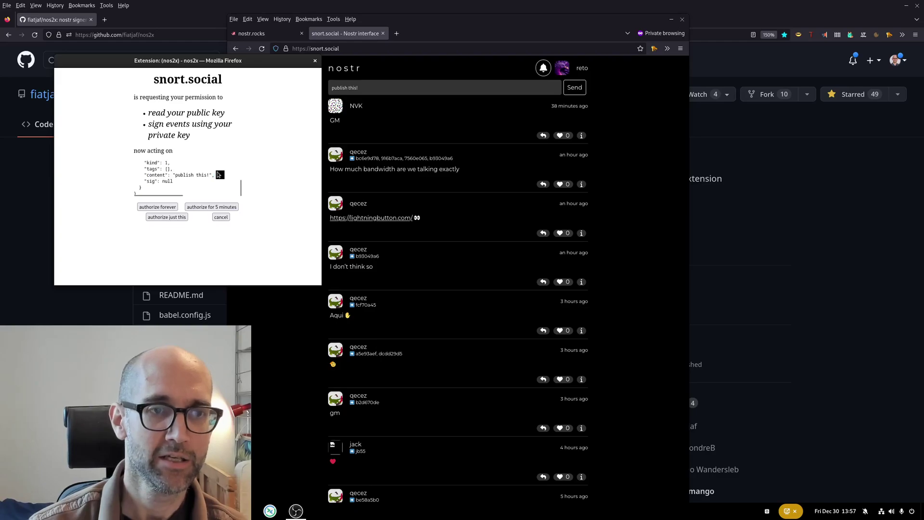
pyautogui.scroll(3, 219, 174)
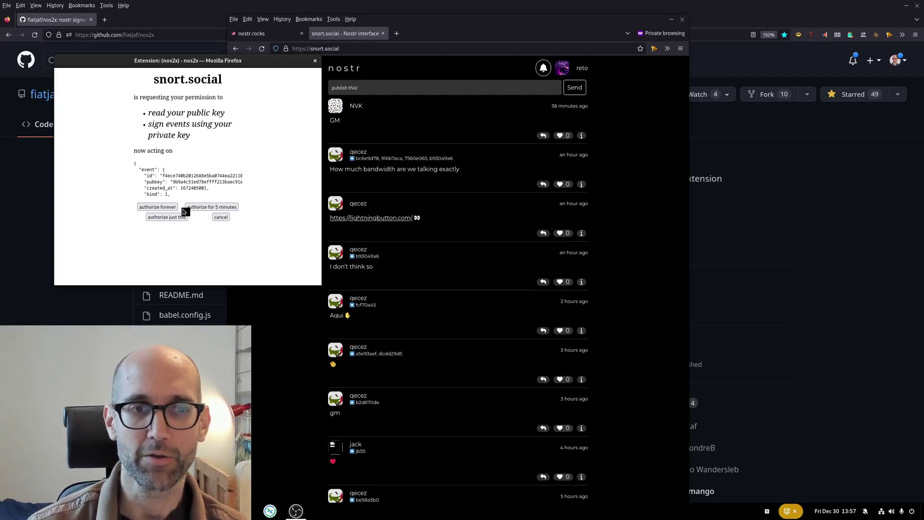
pyautogui.click(214, 219)
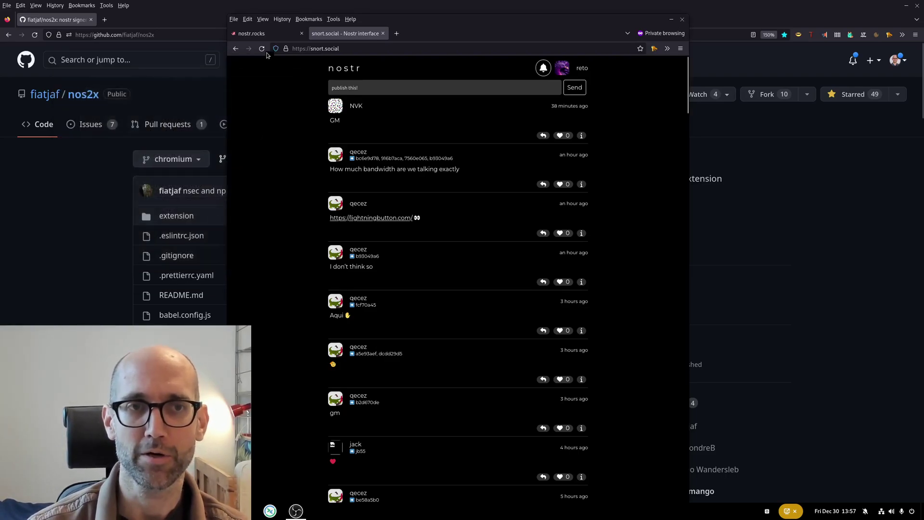
# Step: Switch to nostr.rocks and publish the note "hhh" from the What's happening? box
pyautogui.click(263, 34)
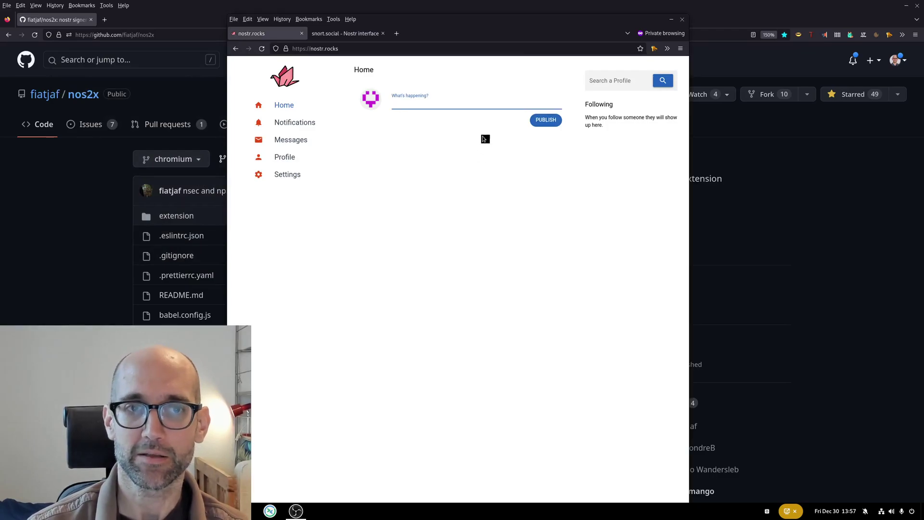
pyautogui.click(555, 120)
pyautogui.click(498, 101)
pyautogui.write('hhh')
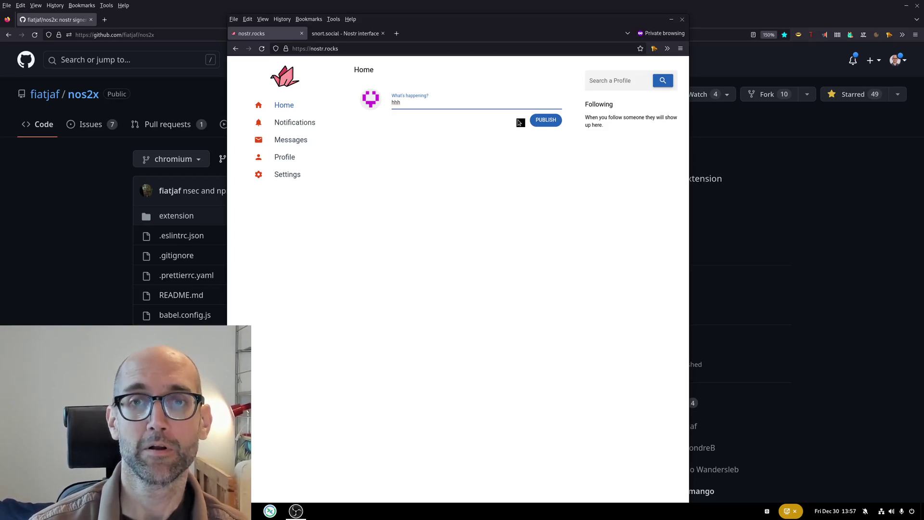
pyautogui.click(544, 122)
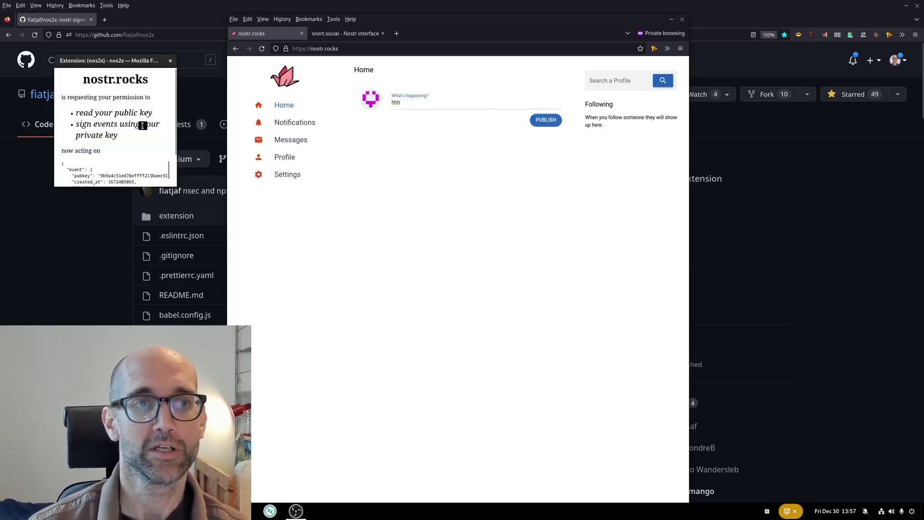
# Step: Authorize the nos2x request to sign "hhh", closing the popup
pyautogui.scroll(-2, 141, 150)
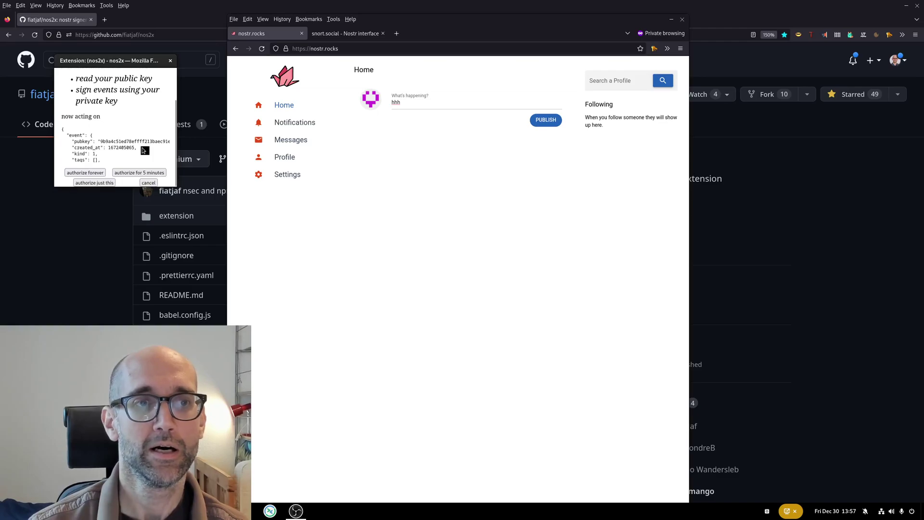
pyautogui.scroll(-2, 135, 150)
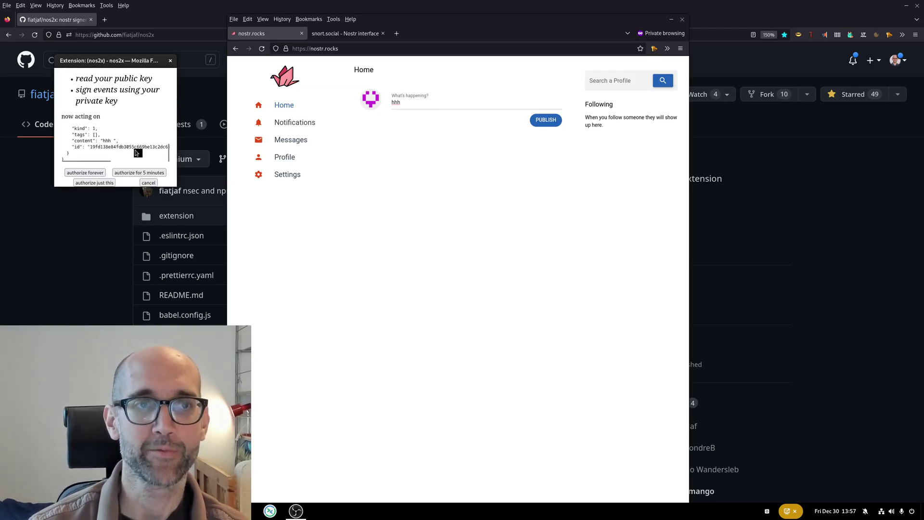
pyautogui.click(171, 61)
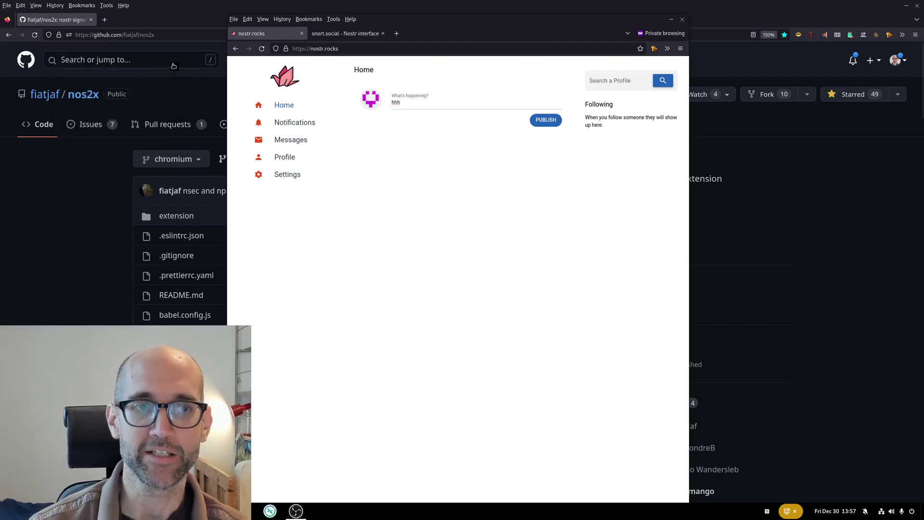
# Step: Raise the nos2x GitHub repository window, then bring OBS Studio to the front over it
pyautogui.click(75, 309)
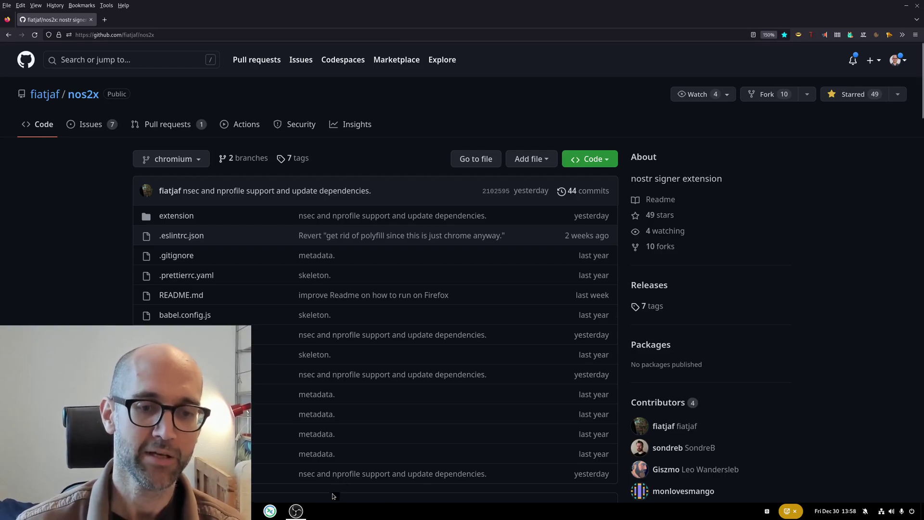
pyautogui.click(303, 512)
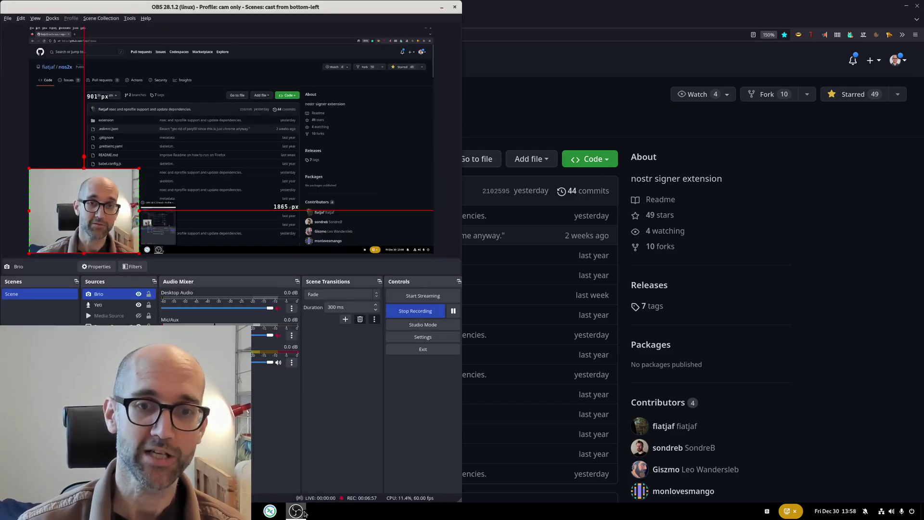